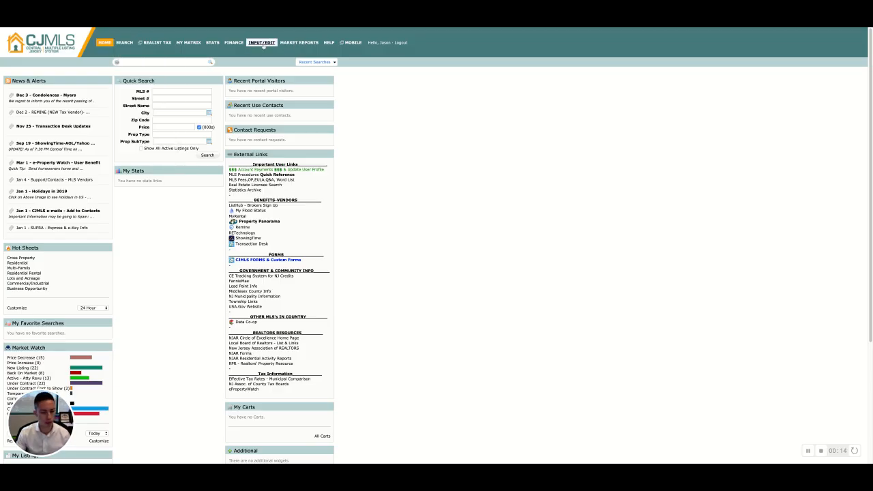
Switch from the home dashboard to the INPUT/EDIT listings page
{"action": "left_click", "coordinate": [261, 42]}
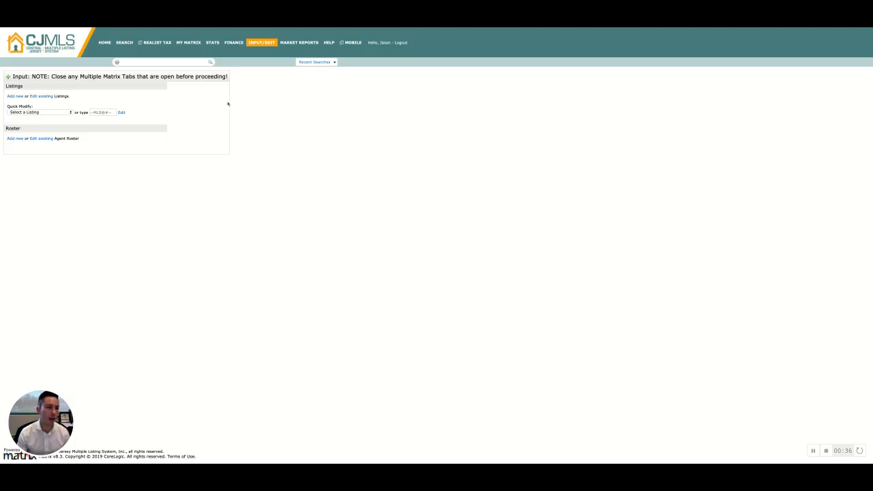
{"action": "left_click", "coordinate": [56, 112]}
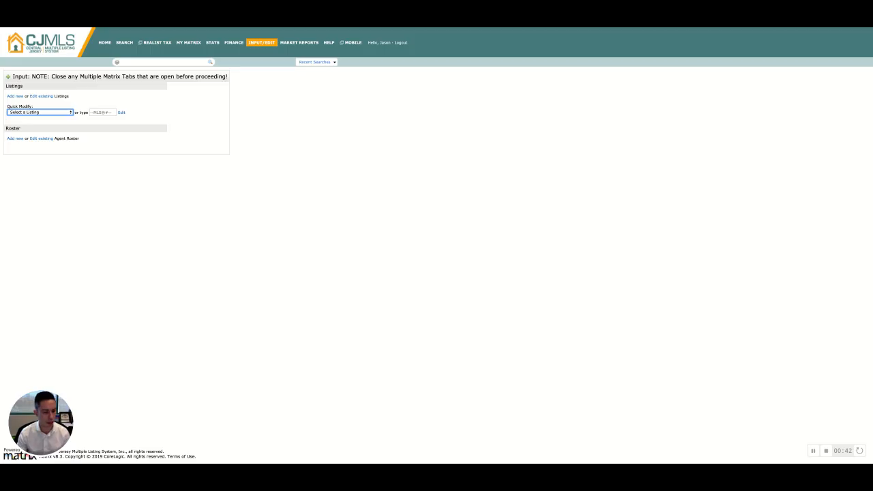
Choose Add new under Listings and pick the Residential - Listing Input form
{"action": "left_click", "coordinate": [21, 98]}
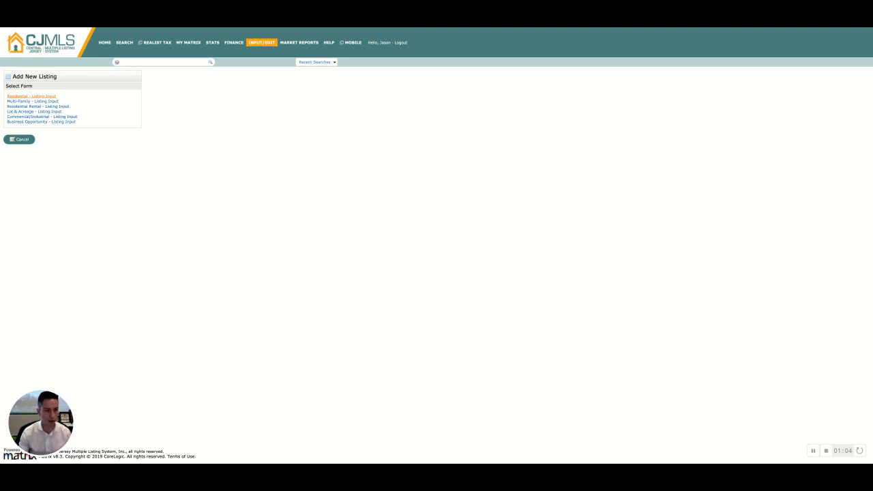
{"action": "left_click", "coordinate": [31, 96]}
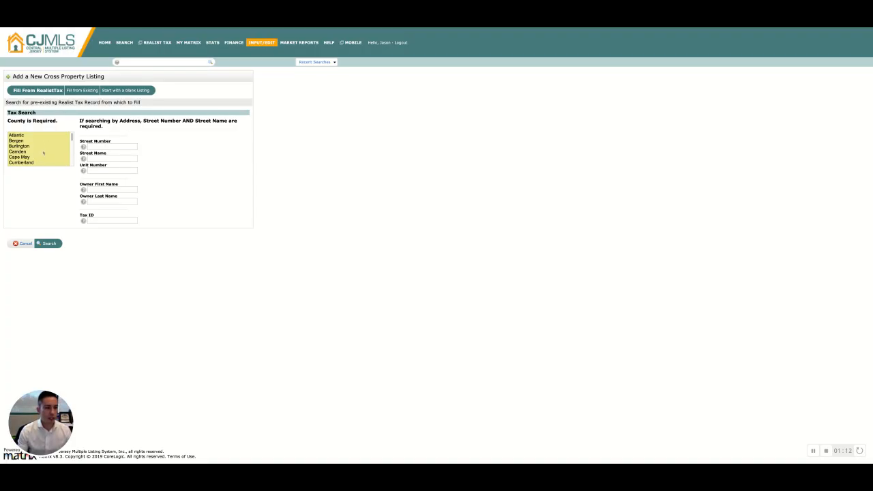
{"action": "scroll", "coordinate": [31, 159], "scroll_direction": "down", "scroll_amount": 3}
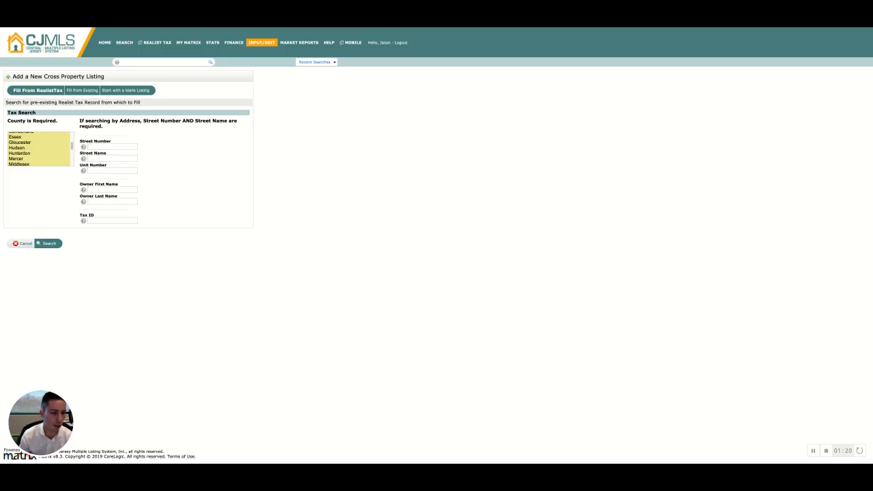
{"action": "left_click", "coordinate": [34, 164]}
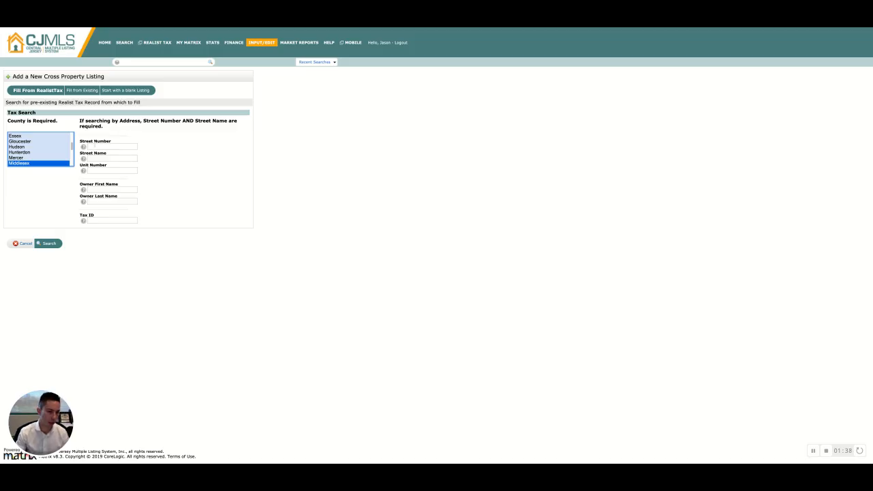
{"action": "left_click", "coordinate": [95, 146]}
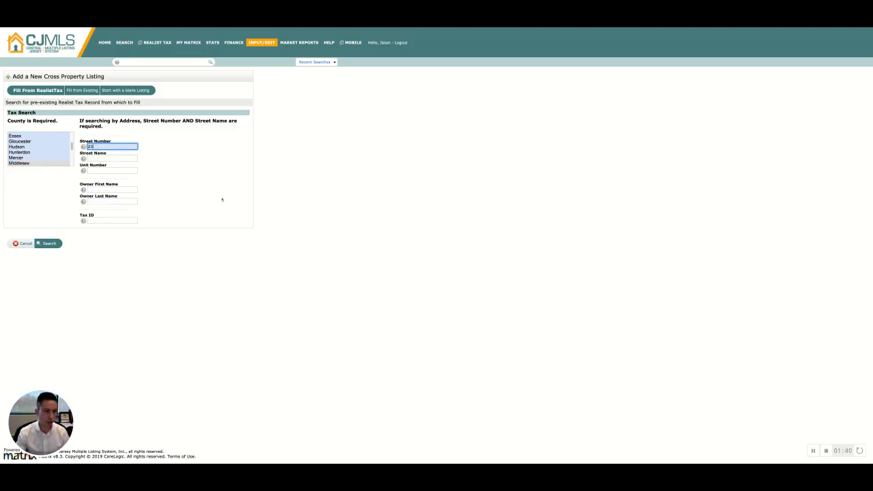
{"action": "left_click", "coordinate": [125, 158]}
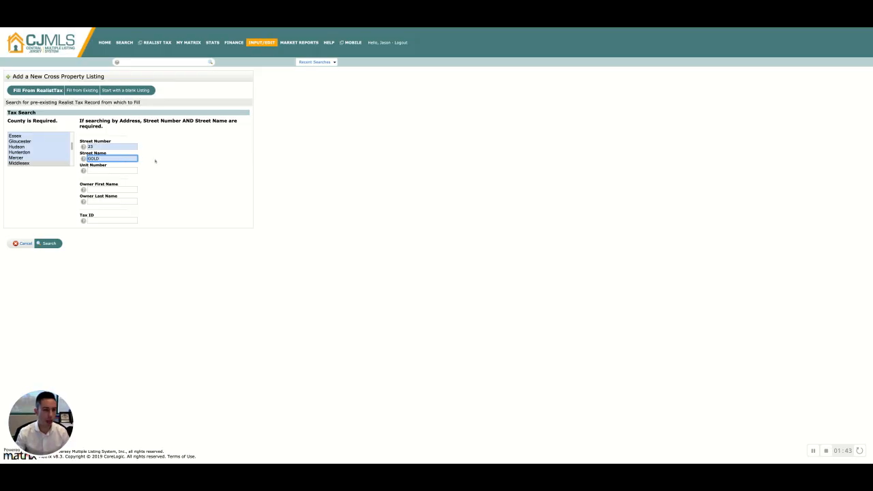
{"action": "left_click", "coordinate": [194, 167]}
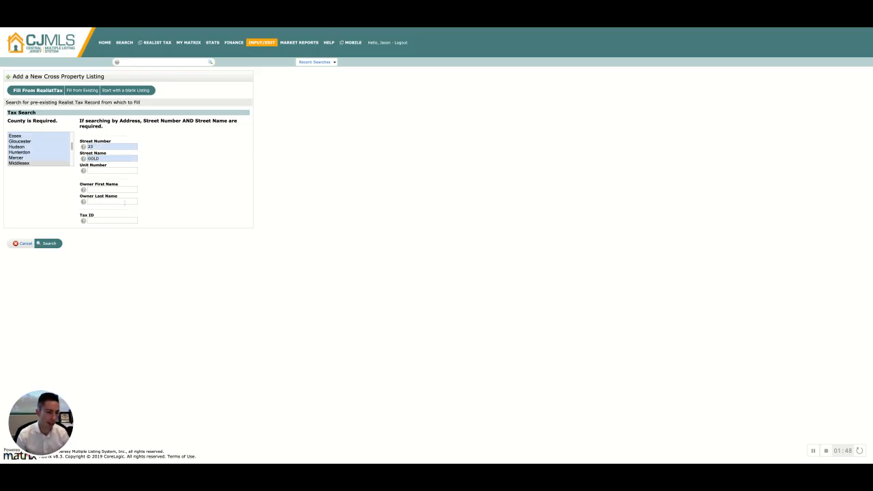
{"action": "left_click", "coordinate": [52, 244]}
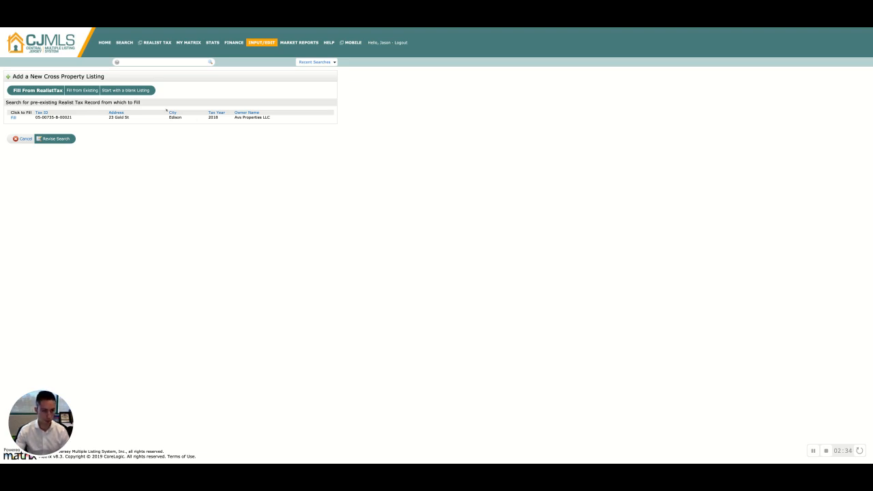
{"action": "left_click", "coordinate": [15, 118]}
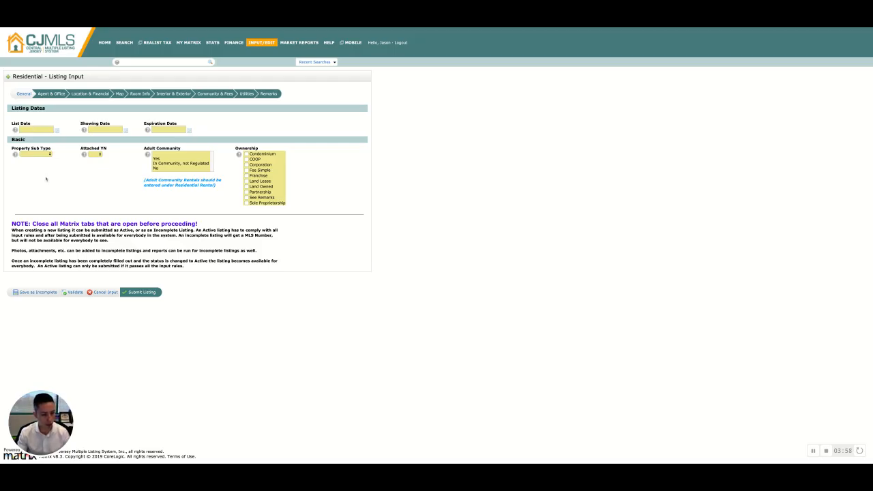
Set the list date to December 3, 2019 using the date picker
{"action": "left_click", "coordinate": [36, 130]}
{"action": "left_click", "coordinate": [57, 131]}
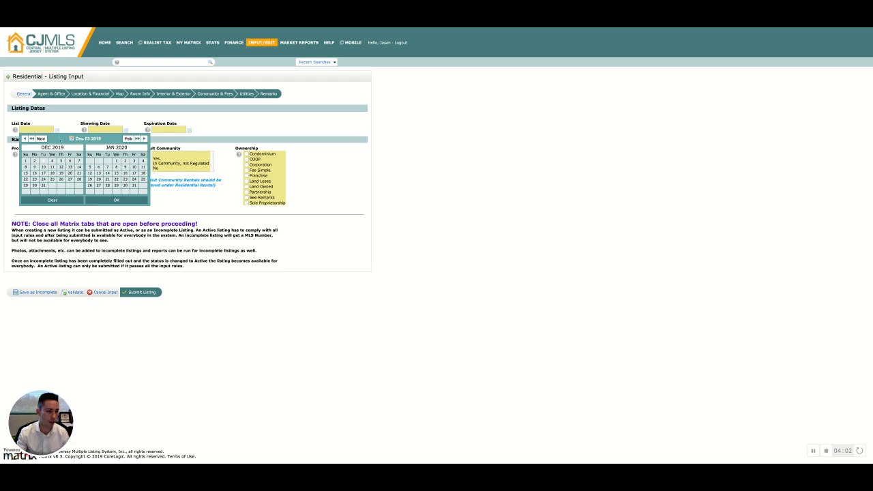
{"action": "left_click", "coordinate": [43, 161]}
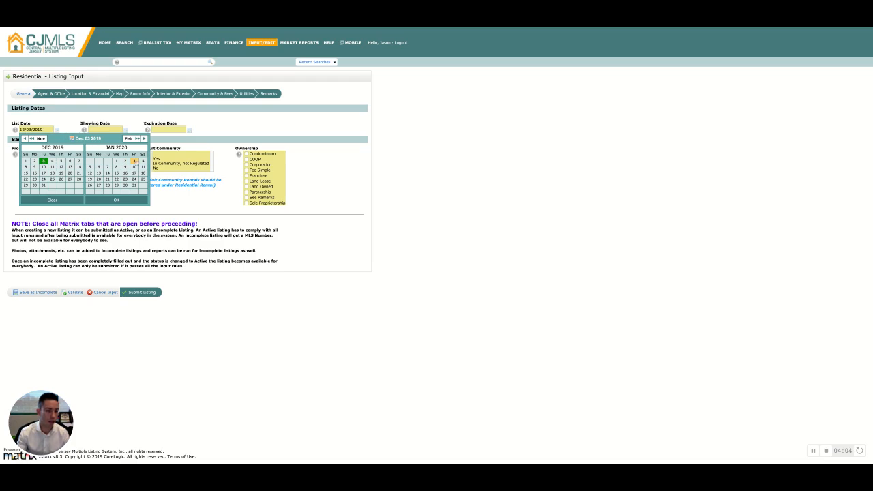
{"action": "left_click", "coordinate": [116, 200]}
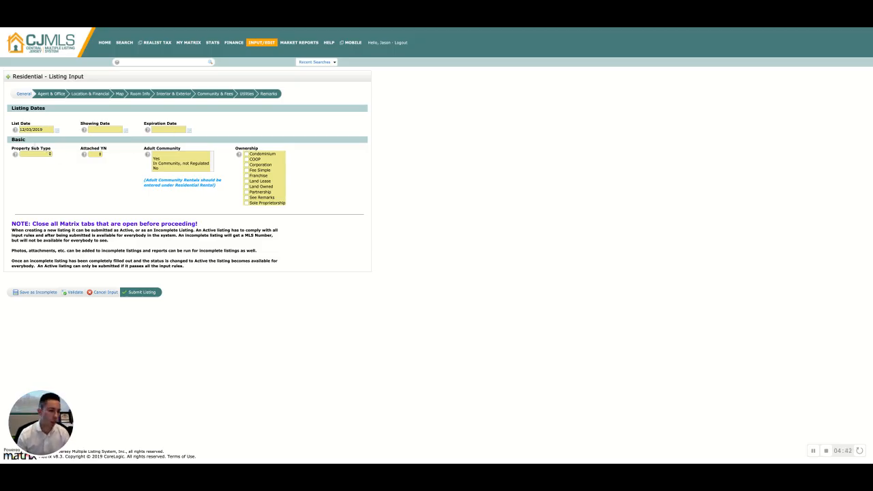
Fill the property sub type and Attached YN fields, then go to Agent & Office
{"action": "left_click", "coordinate": [46, 154]}
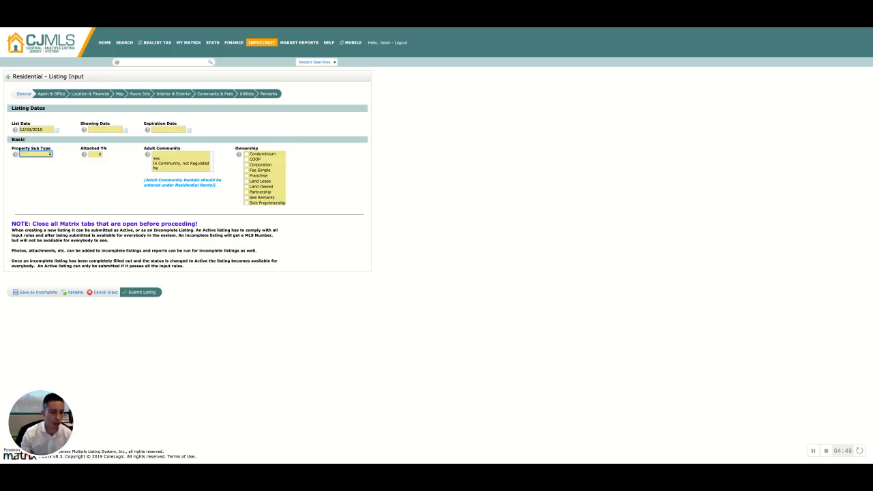
{"action": "left_click", "coordinate": [99, 155]}
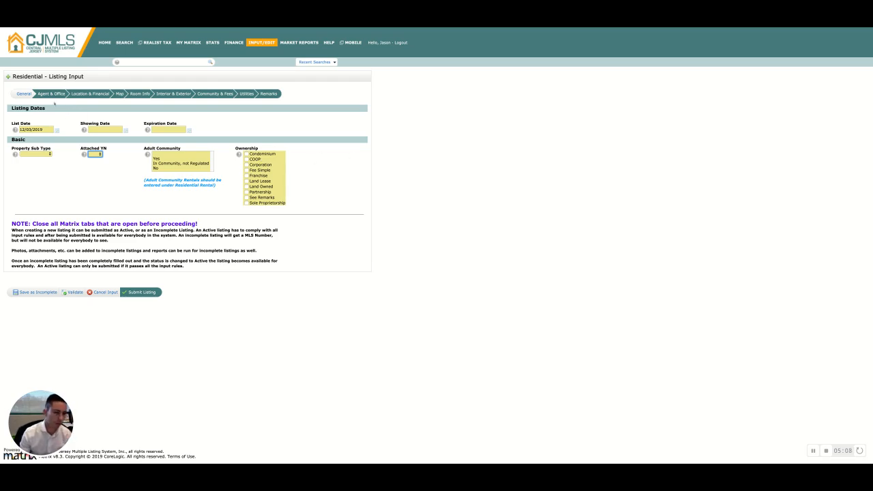
{"action": "left_click", "coordinate": [54, 94]}
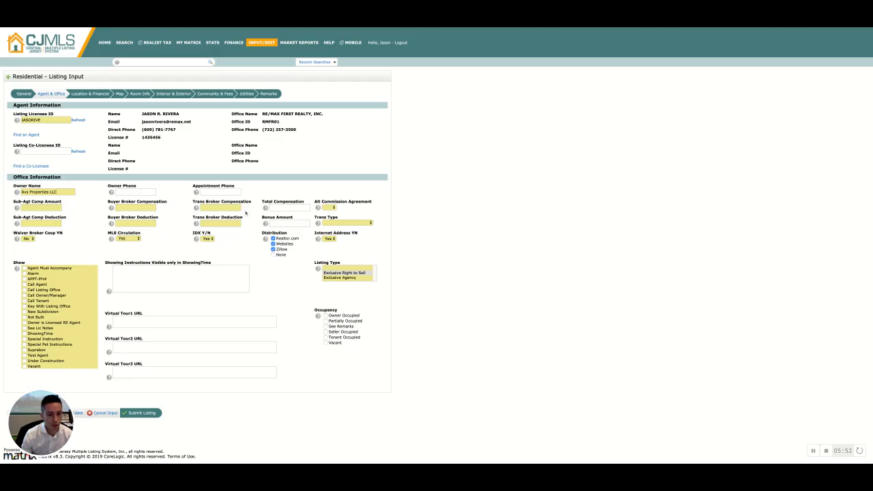
{"action": "left_click", "coordinate": [333, 208]}
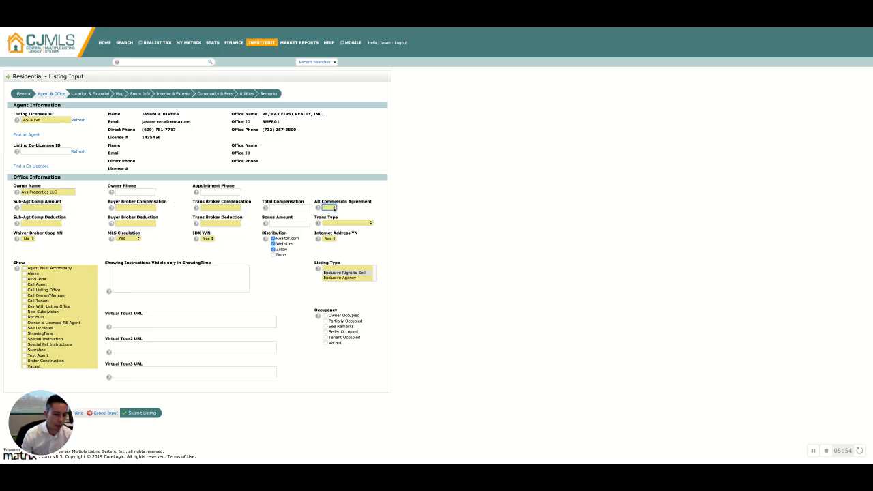
{"action": "left_click", "coordinate": [341, 209]}
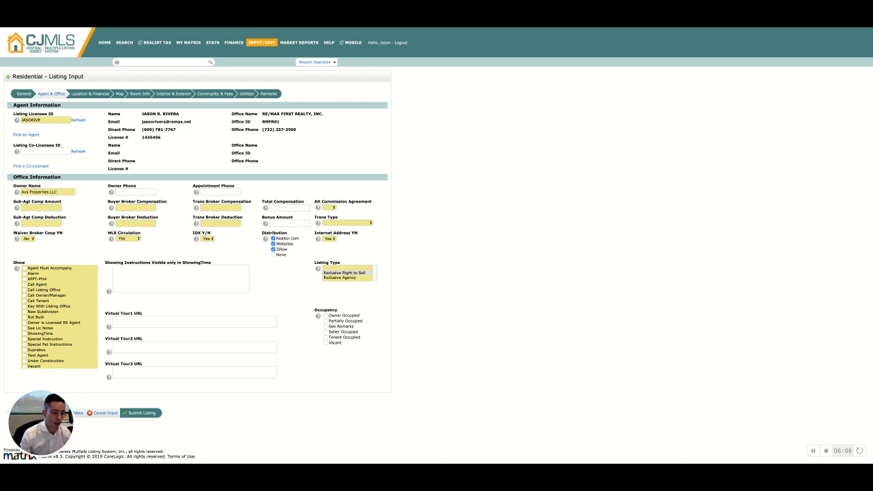
{"action": "left_click", "coordinate": [333, 207]}
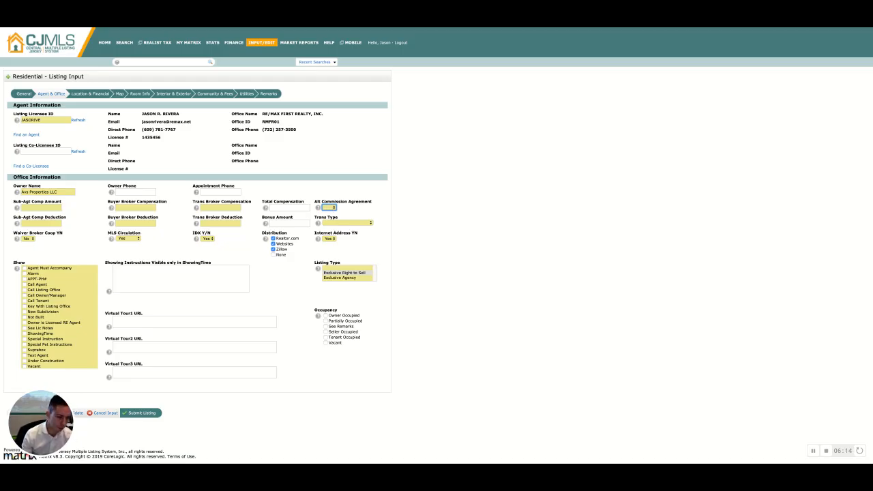
{"action": "key", "text": "Tab"}
{"action": "left_click", "coordinate": [83, 217]}
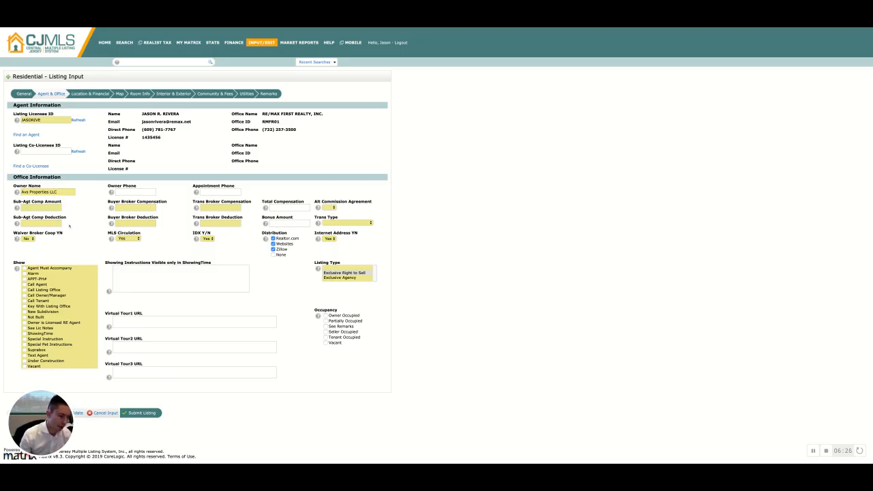
{"action": "left_click", "coordinate": [41, 223]}
{"action": "type", "text": "-80"}
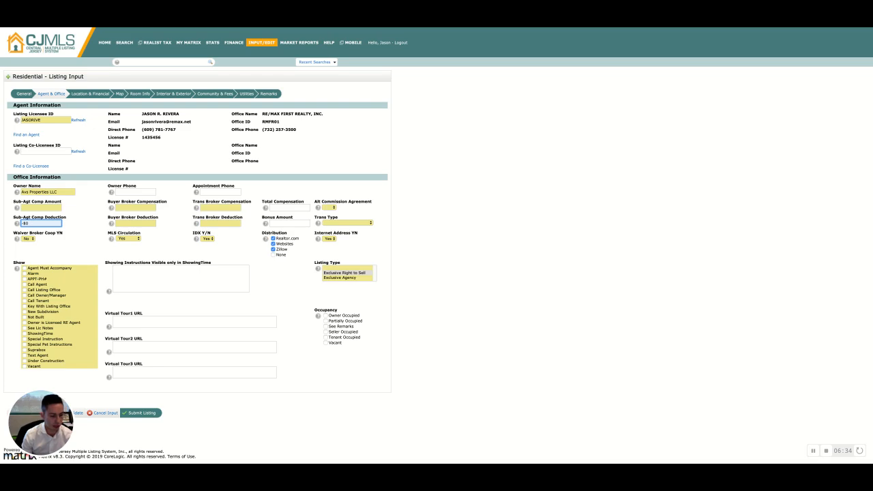
{"action": "key", "text": "BackSpace"}
{"action": "key", "text": "BackSpace"}
{"action": "key", "text": "BackSpace"}
{"action": "left_click", "coordinate": [70, 218]}
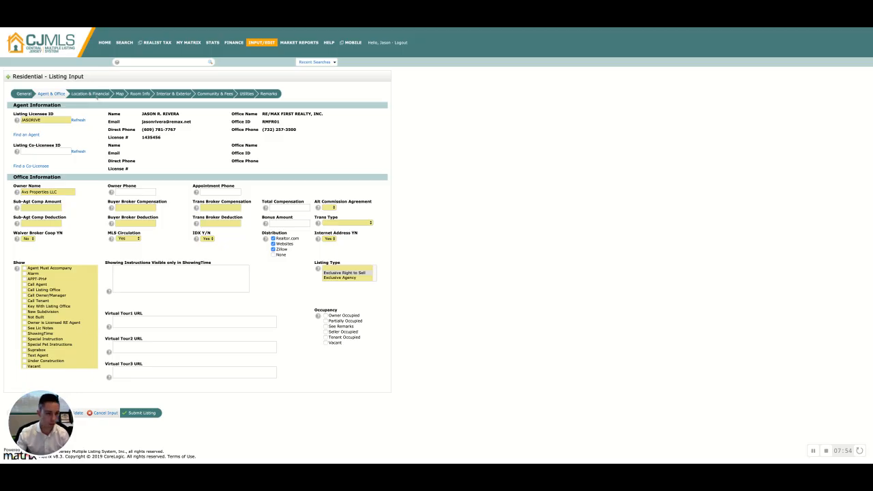
Review Property Disclosure and Street Type choices on Location & Financial, then view the Map section
{"action": "left_click", "coordinate": [99, 95]}
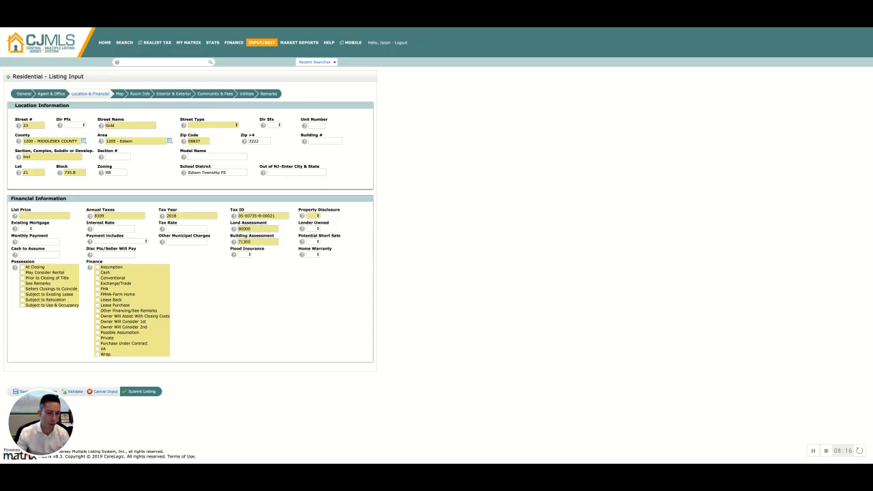
{"action": "left_click", "coordinate": [317, 216]}
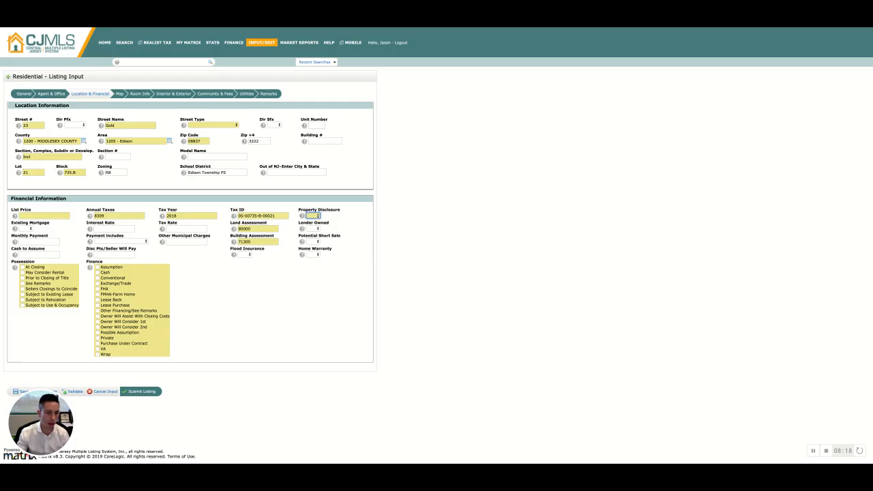
{"action": "left_click", "coordinate": [219, 127]}
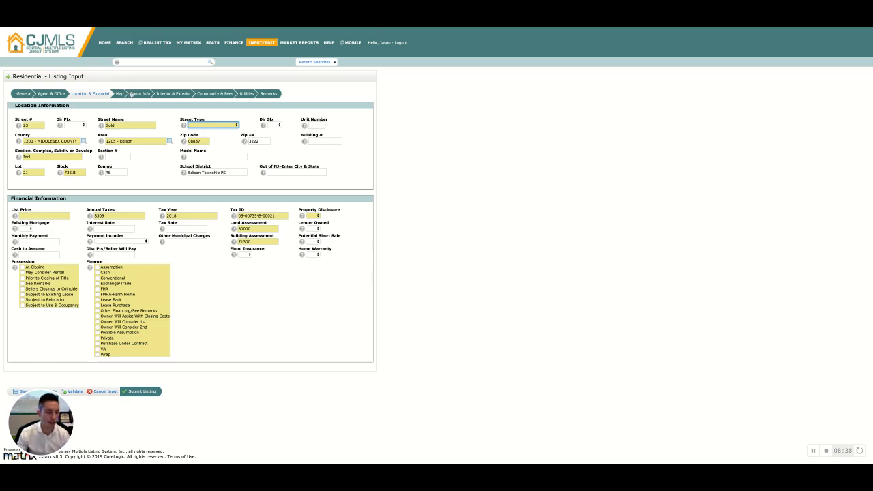
{"action": "left_click", "coordinate": [120, 95]}
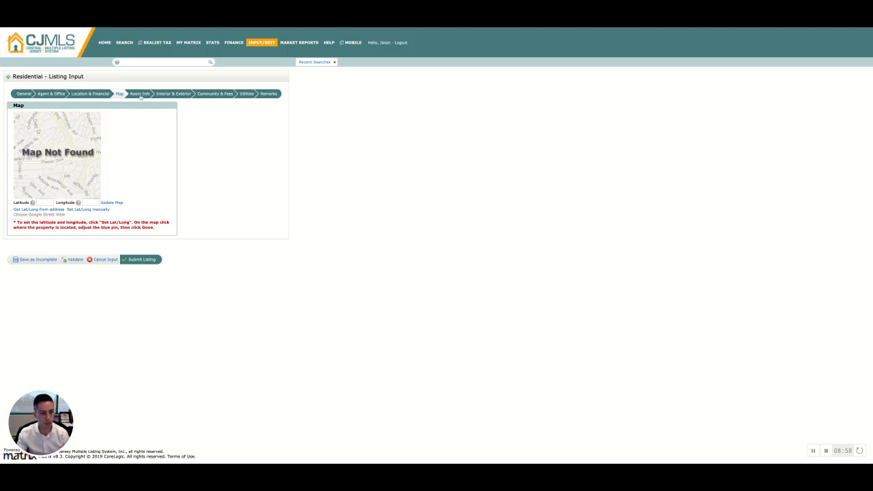
Switch the listing form to its Room Info section
{"action": "left_click", "coordinate": [140, 93]}
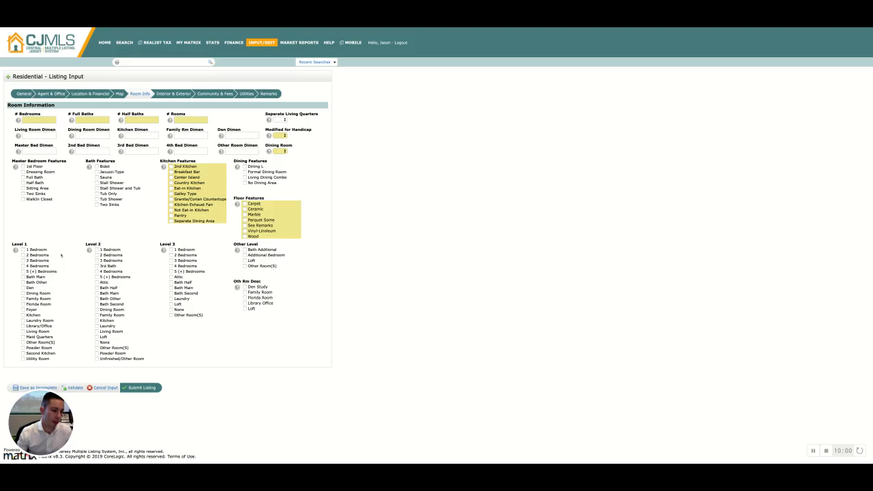
Tick 1 Bedroom and Family Room for Level 1 and 2 Bedrooms for Level 2
{"action": "left_click", "coordinate": [23, 293]}
{"action": "left_click", "coordinate": [24, 282]}
{"action": "left_click", "coordinate": [23, 270]}
{"action": "left_click", "coordinate": [23, 271]}
{"action": "left_click", "coordinate": [23, 250]}
{"action": "left_click", "coordinate": [23, 282]}
{"action": "left_click", "coordinate": [23, 292]}
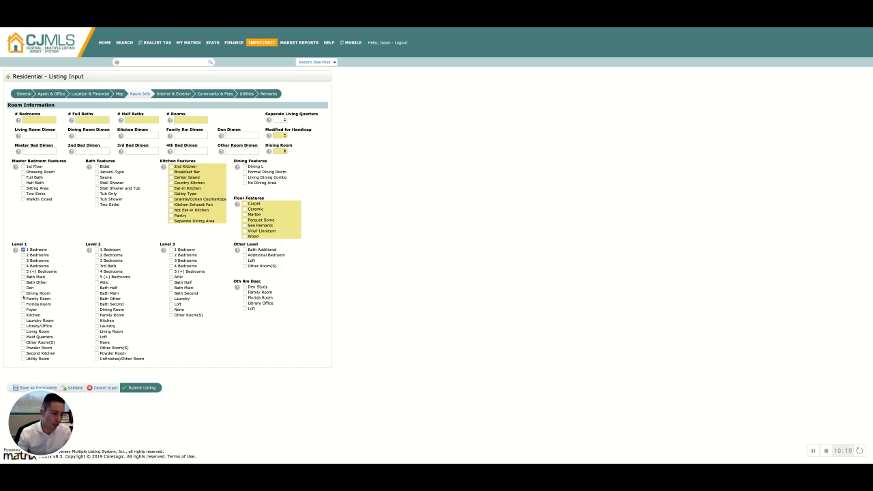
{"action": "left_click", "coordinate": [23, 298]}
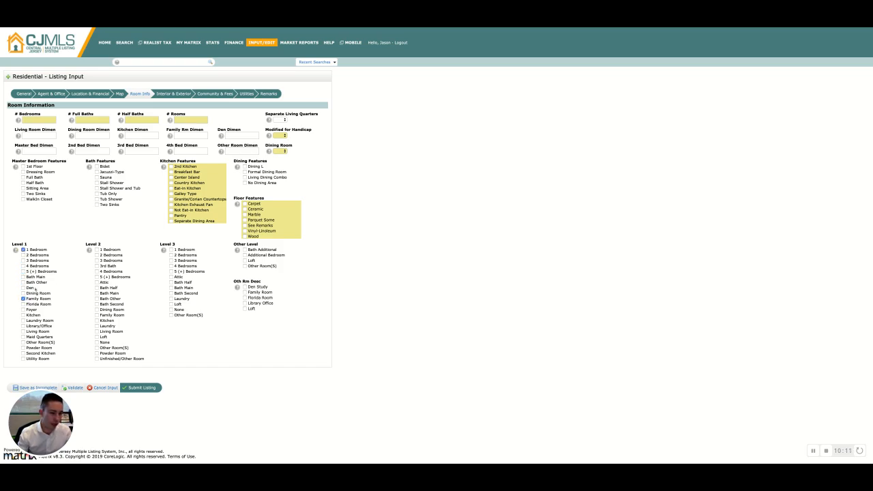
{"action": "left_click", "coordinate": [97, 255]}
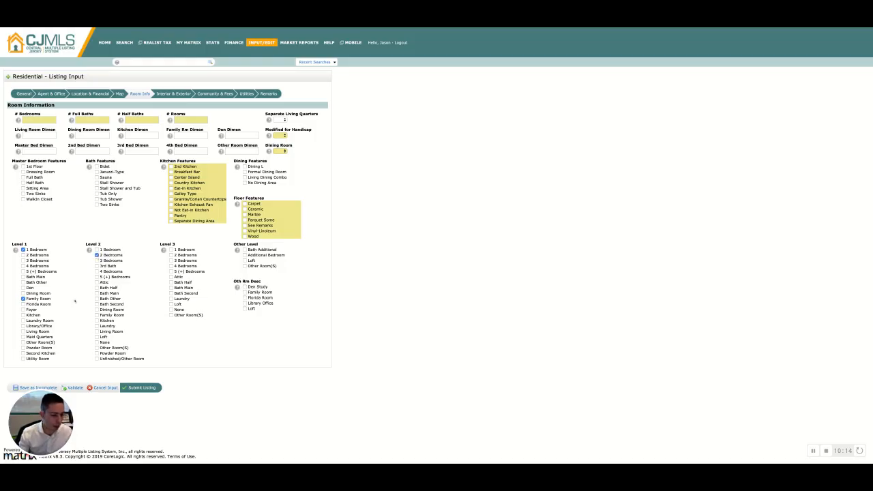
Untick 1 Bedroom, Family Room and the Level 2 2 Bedrooms again
{"action": "left_click", "coordinate": [23, 249]}
{"action": "left_click", "coordinate": [24, 299]}
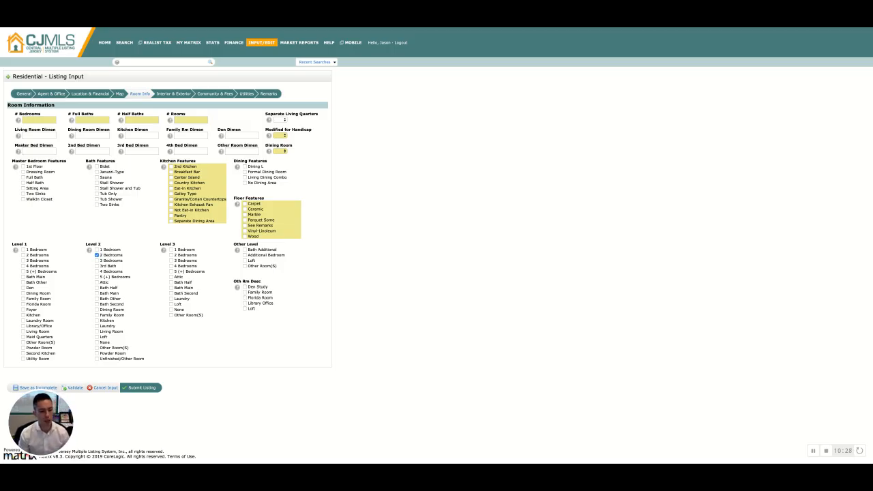
{"action": "left_click", "coordinate": [96, 256]}
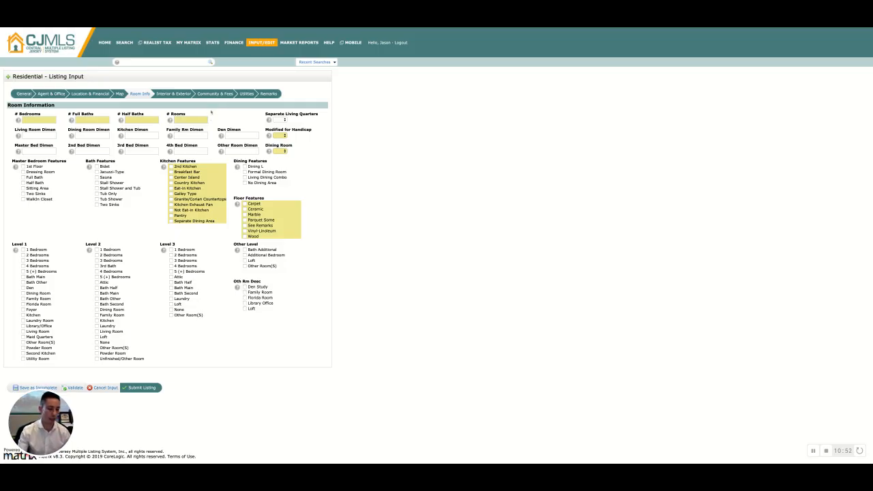
Open the Interior & Exterior section and scroll through it
{"action": "left_click", "coordinate": [178, 96]}
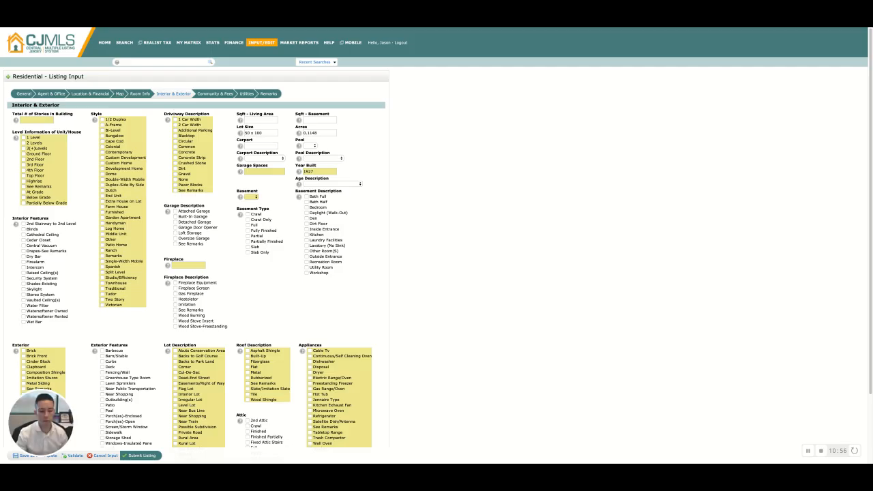
{"action": "scroll", "coordinate": [150, 183], "scroll_direction": "down", "scroll_amount": 3}
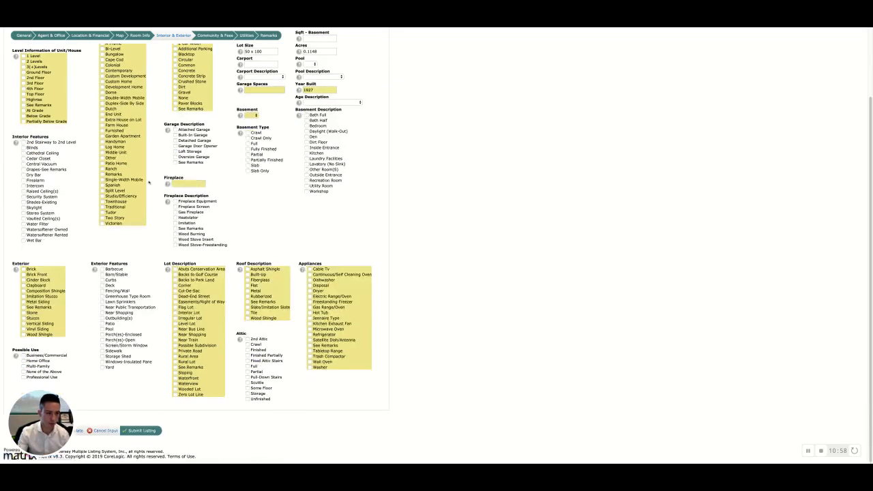
{"action": "scroll", "coordinate": [149, 183], "scroll_direction": "up", "scroll_amount": 3}
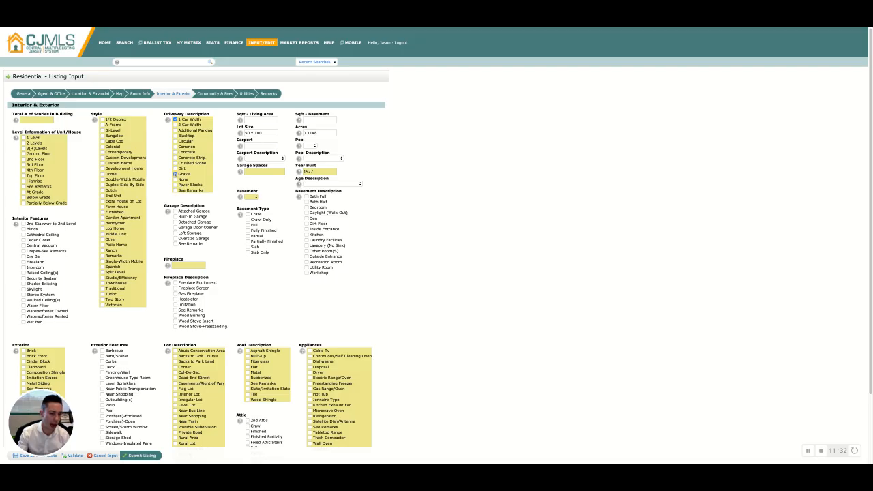
Untick Gravel, Blacktop and 1 Car Width under Driveway Description
{"action": "left_click", "coordinate": [175, 174]}
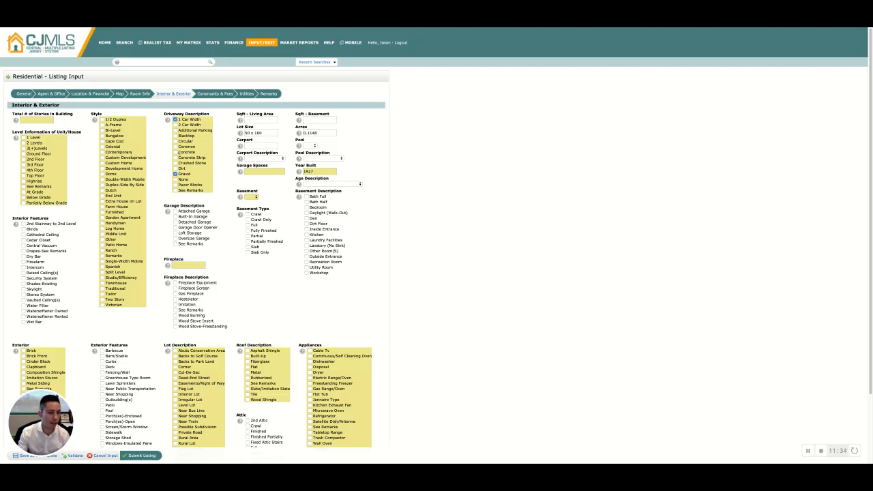
{"action": "left_click", "coordinate": [176, 136]}
{"action": "left_click", "coordinate": [175, 121]}
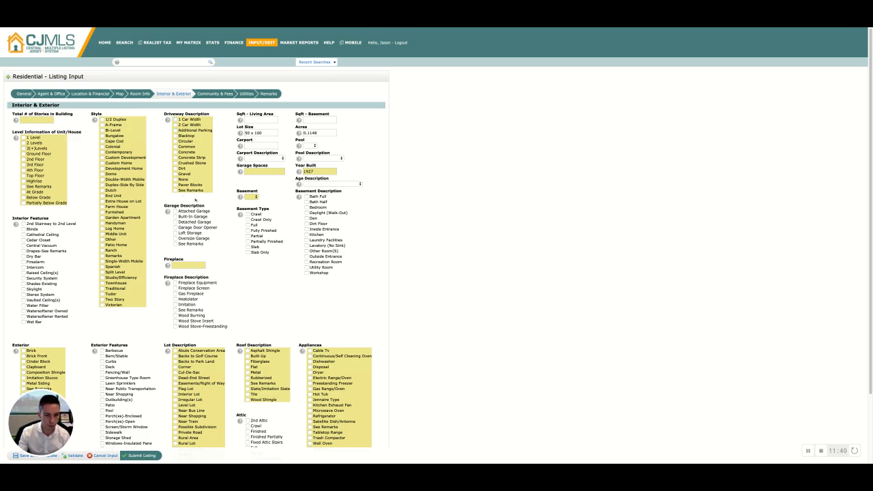
Leave the Garage Spaces, Basement and Fireplace fields empty after checking them
{"action": "left_click", "coordinate": [251, 172]}
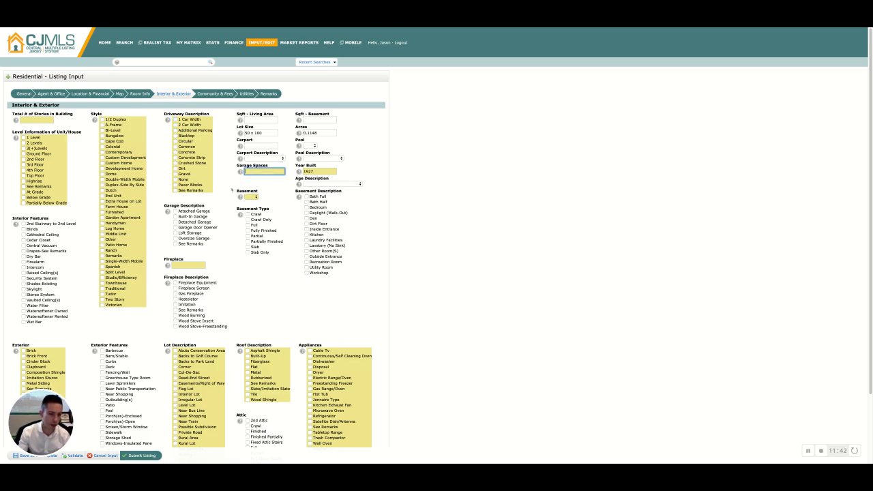
{"action": "left_click", "coordinate": [230, 184]}
{"action": "left_click", "coordinate": [249, 196]}
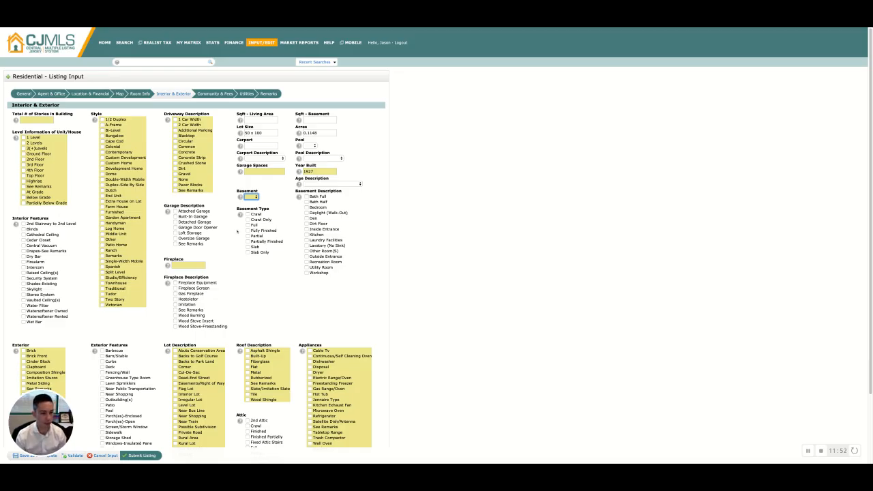
{"action": "left_click", "coordinate": [196, 267]}
{"action": "left_click", "coordinate": [244, 263]}
{"action": "scroll", "coordinate": [240, 264], "scroll_direction": "down", "scroll_amount": 3}
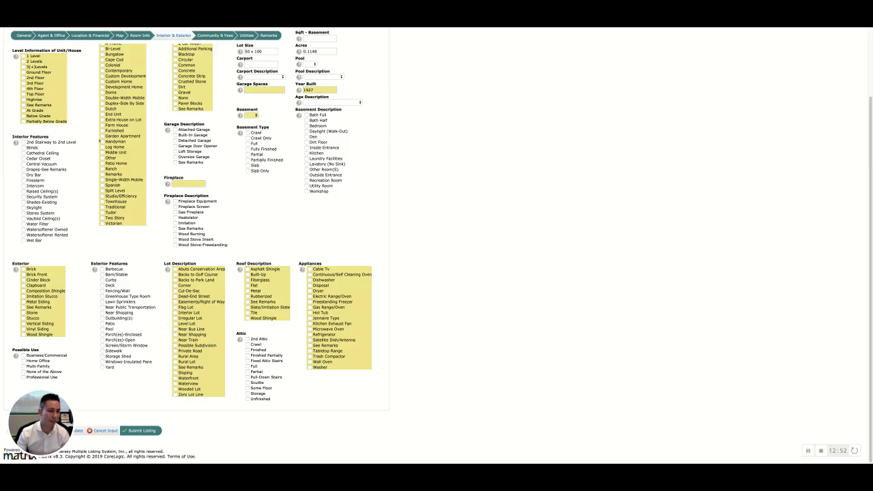
{"action": "scroll", "coordinate": [91, 189], "scroll_direction": "up", "scroll_amount": 2}
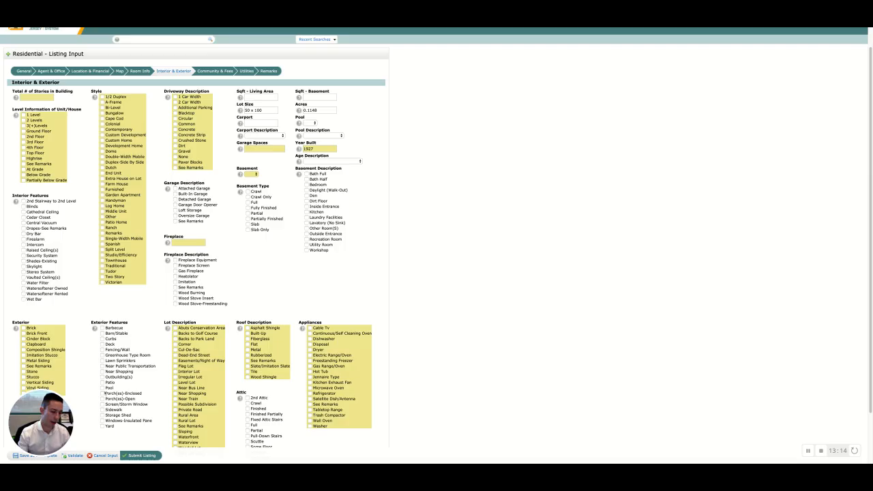
{"action": "scroll", "coordinate": [112, 413], "scroll_direction": "down", "scroll_amount": 2}
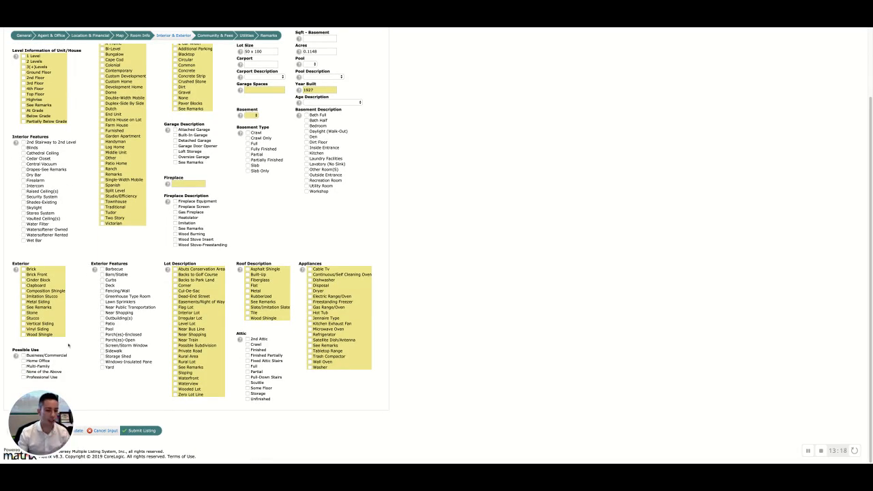
{"action": "scroll", "coordinate": [93, 360], "scroll_direction": "up", "scroll_amount": 1}
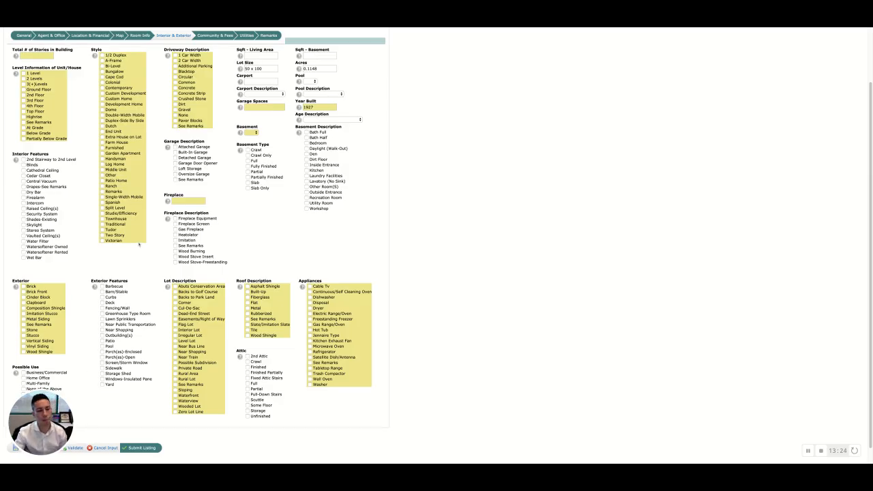
{"action": "scroll", "coordinate": [139, 245], "scroll_direction": "up", "scroll_amount": 2}
Go to the Community & Fees section and start on the blank maintenance fee field
{"action": "left_click", "coordinate": [213, 94]}
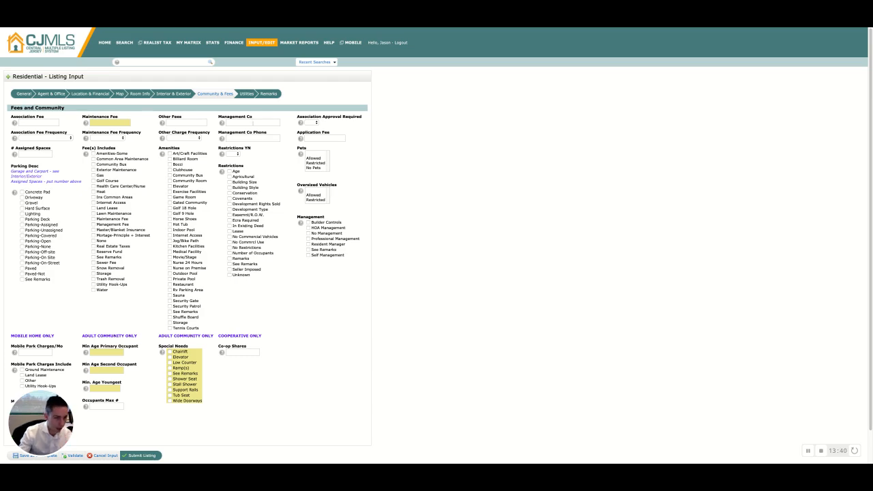
{"action": "left_click", "coordinate": [109, 122]}
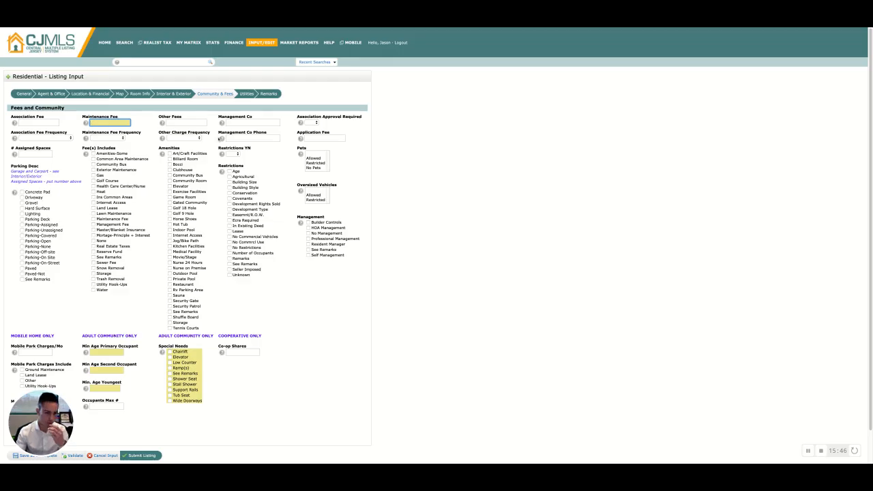
Review the Utilities section, then advance to the final Remarks section of the form
{"action": "left_click", "coordinate": [246, 94]}
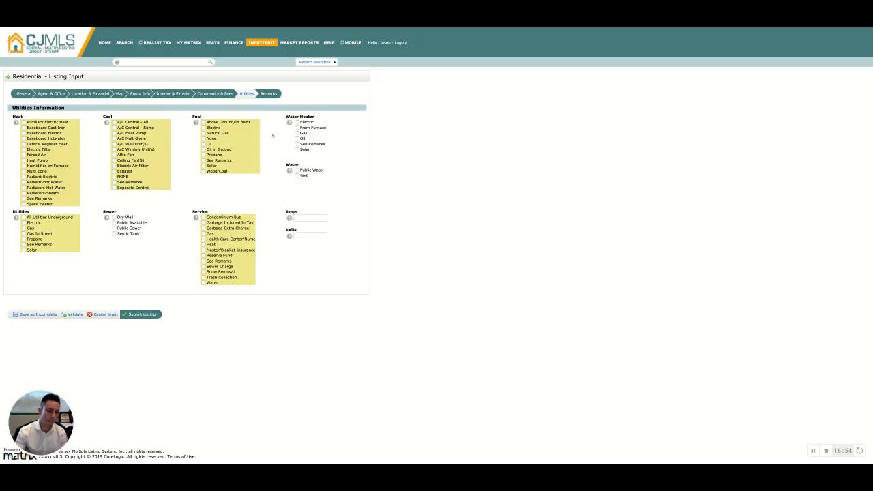
{"action": "left_click", "coordinate": [267, 94]}
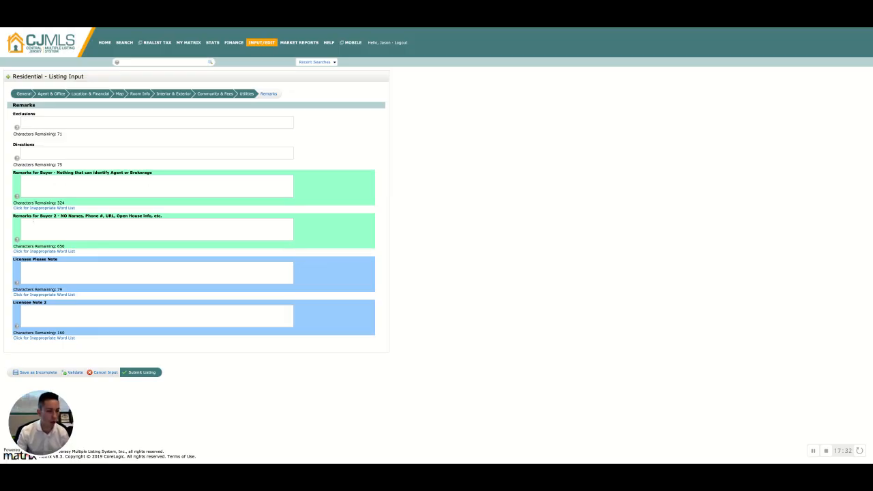
{"action": "left_click", "coordinate": [48, 186]}
{"action": "key", "text": "Tab"}
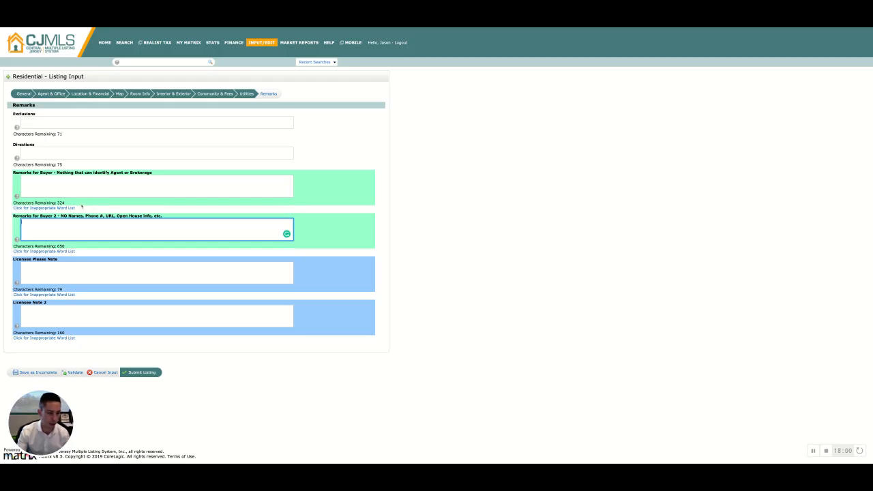
{"action": "left_click_drag", "start_coordinate": [56, 202], "coordinate": [66, 203]}
{"action": "left_click", "coordinate": [57, 247]}
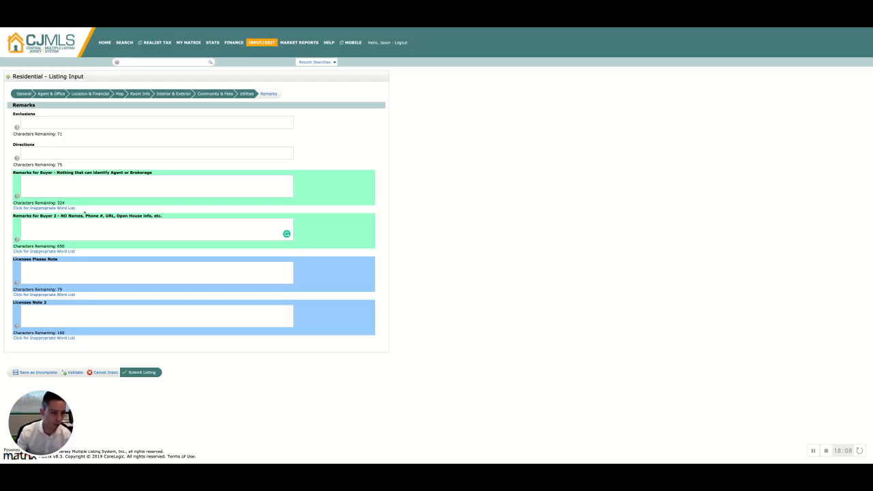
{"action": "left_click", "coordinate": [93, 120]}
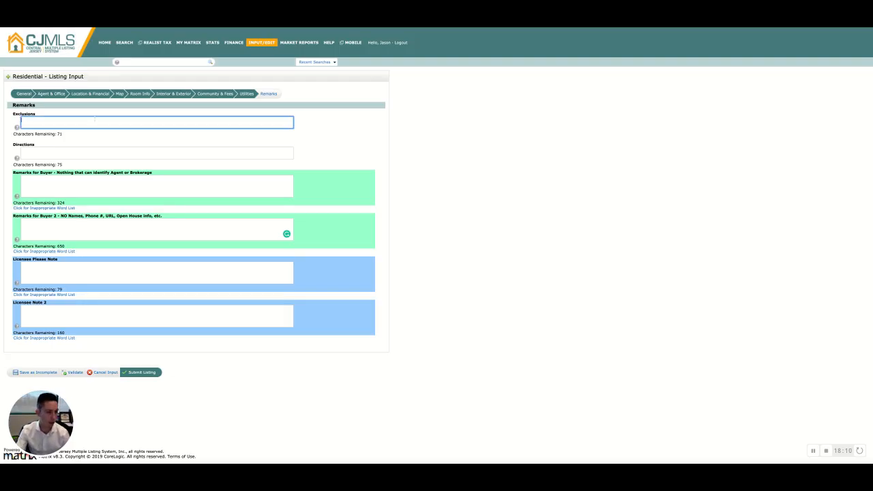
{"action": "left_click", "coordinate": [101, 154]}
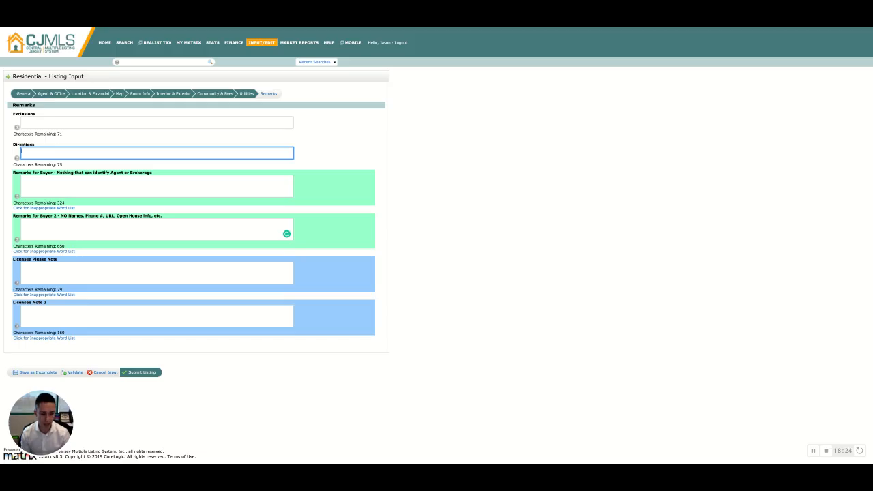
{"action": "left_click", "coordinate": [67, 273]}
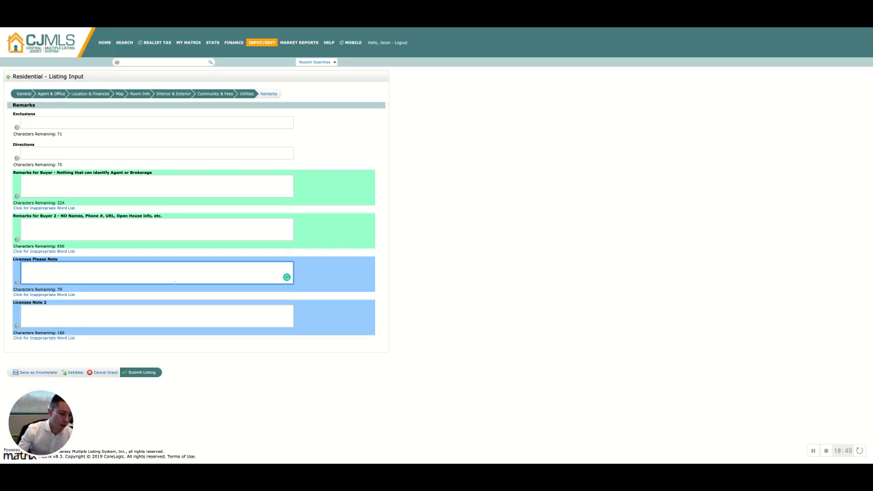
Submit the listing, review errors flagged on General and Agent & Office, then return to INPUT/EDIT
{"action": "left_click", "coordinate": [149, 373]}
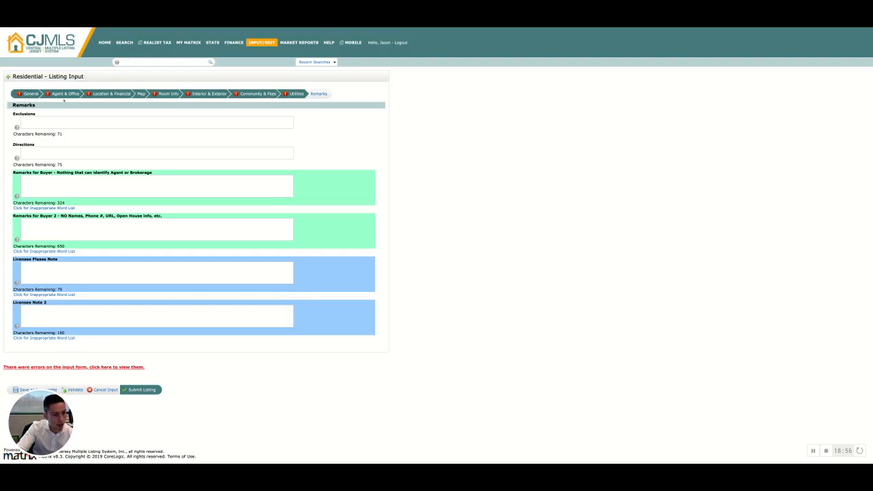
{"action": "left_click", "coordinate": [30, 95]}
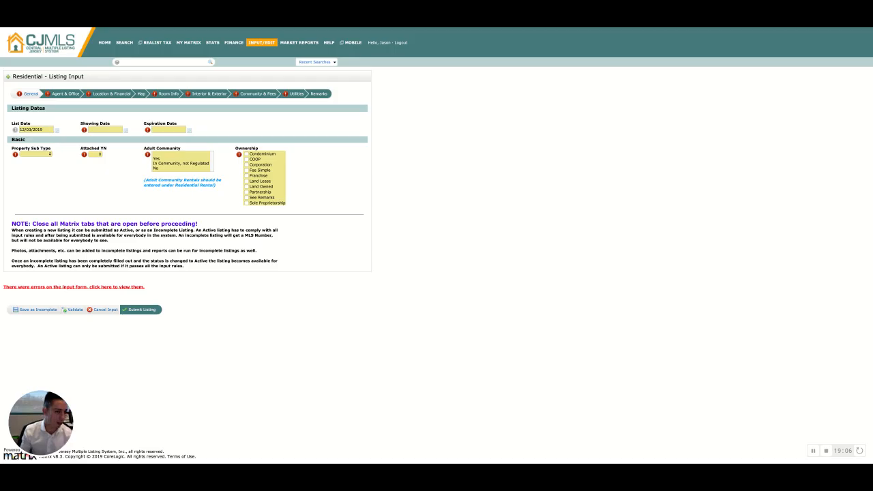
{"action": "left_click", "coordinate": [68, 95]}
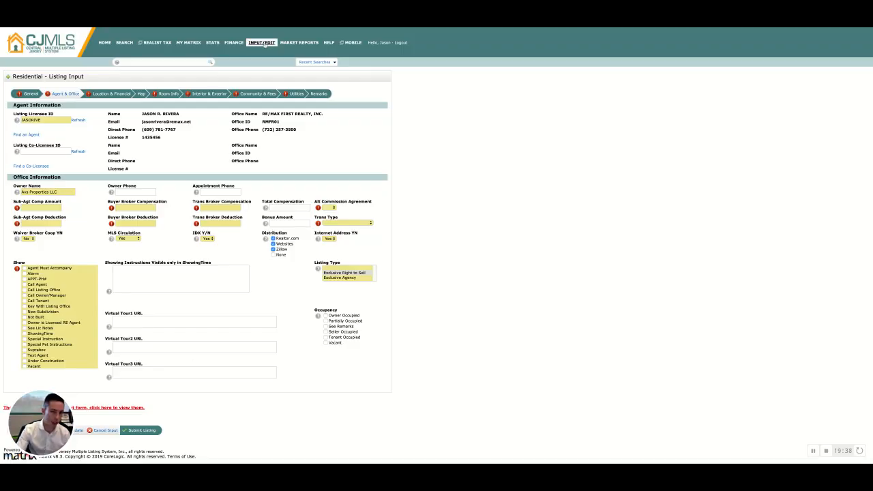
{"action": "left_click", "coordinate": [262, 42]}
{"action": "left_click", "coordinate": [40, 113]}
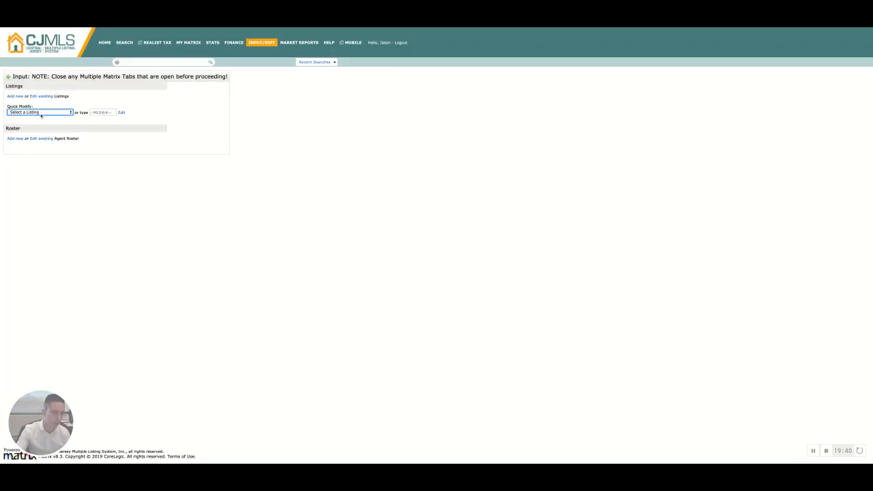
{"action": "left_click", "coordinate": [42, 118]}
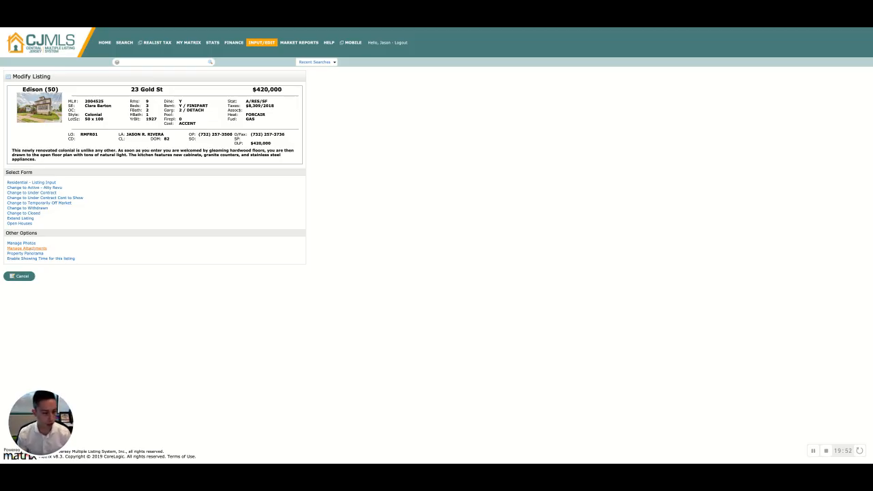
View the listing's Manage Attachments page, then go back to the HOME dashboard
{"action": "left_click", "coordinate": [26, 248]}
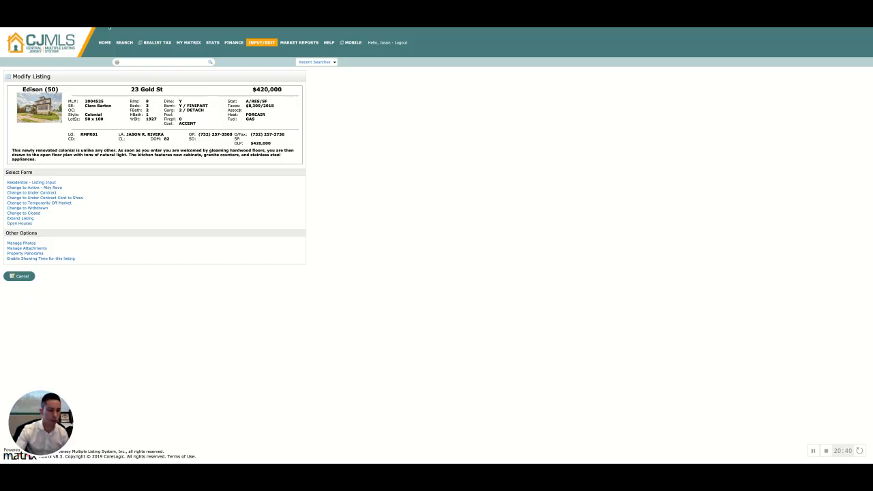
{"action": "left_click", "coordinate": [106, 43]}
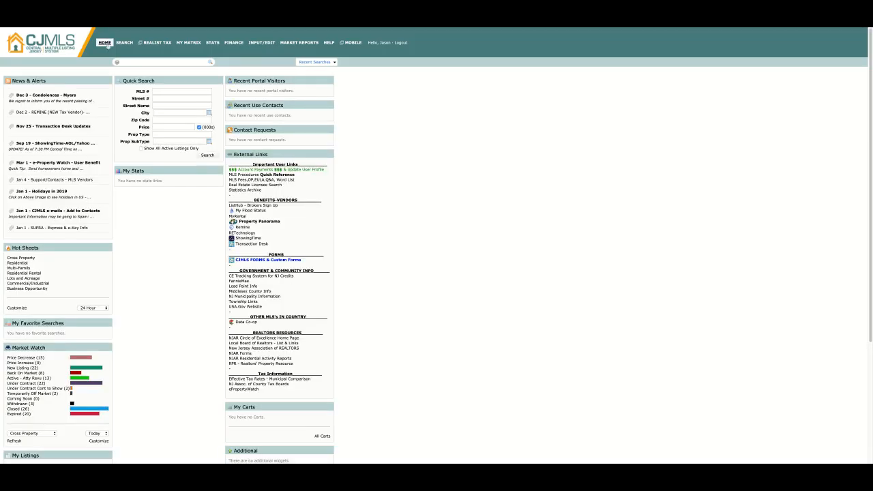